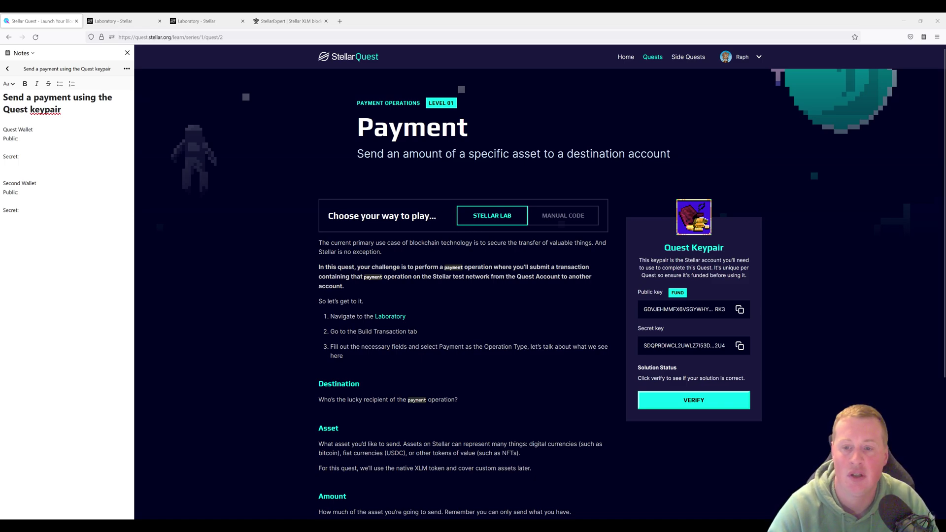
Fund the Quest Keypair account on the Stellar test network
left_click_drag(649, 248, 762, 348)
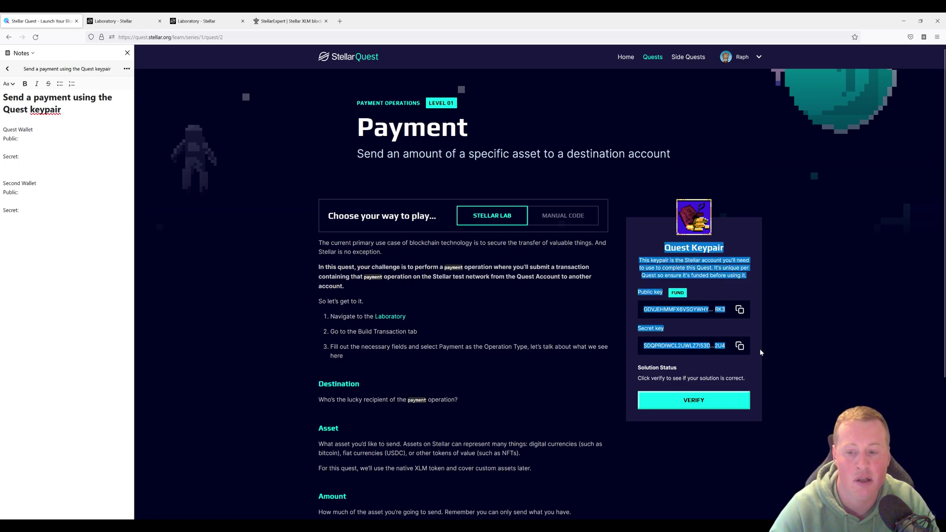
left_click(763, 362)
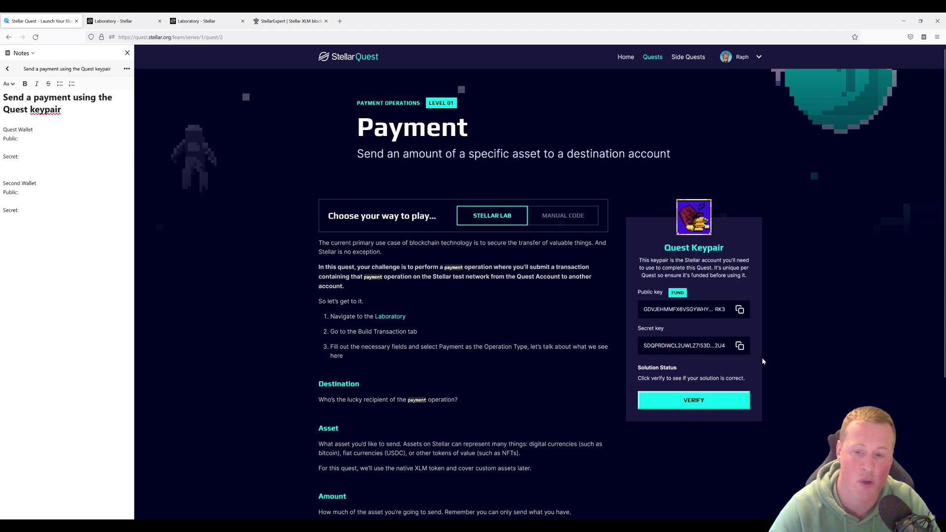
left_click(680, 293)
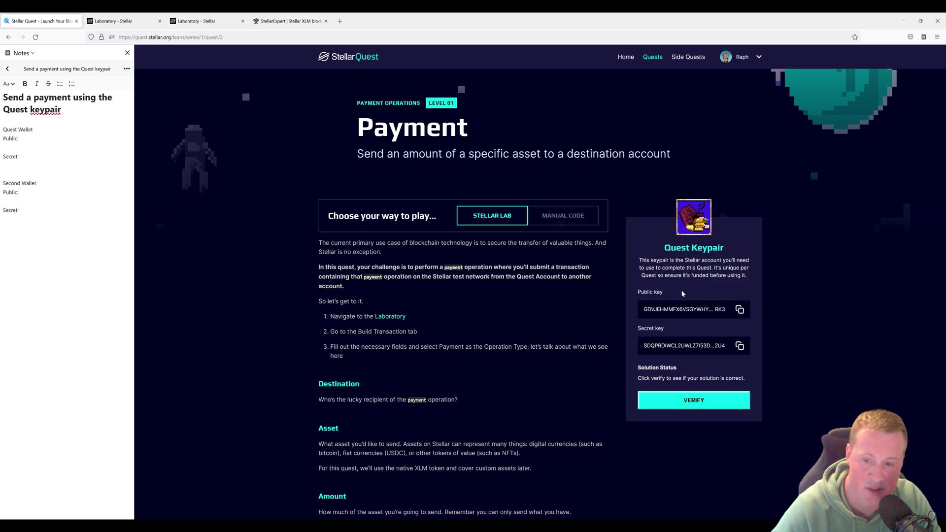
Copy the Quest Keypair's public key and secret key into the Quest Wallet section of the note
left_click(741, 311)
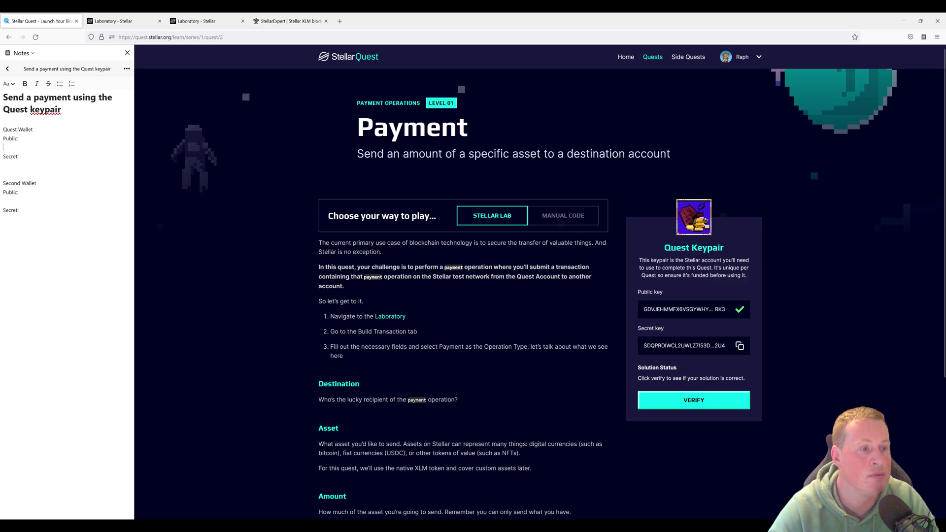
key("ctrl+v")
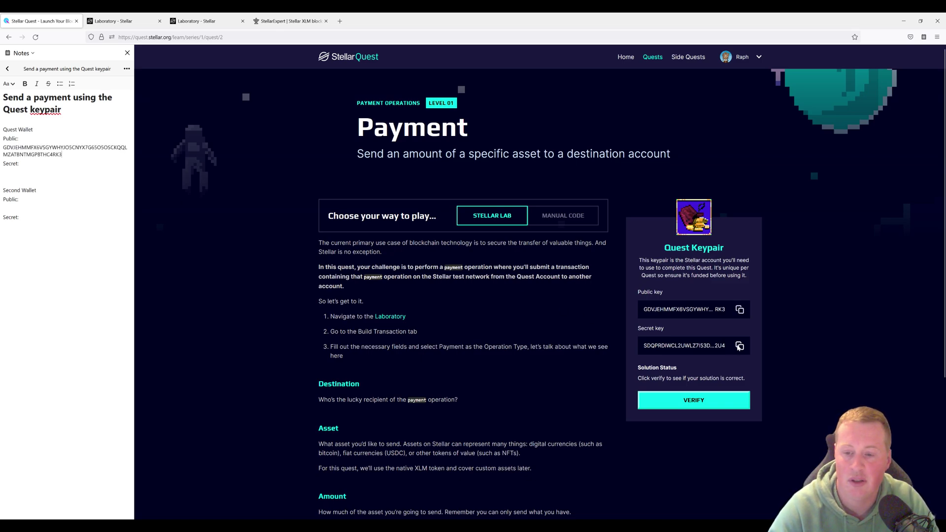
left_click(741, 347)
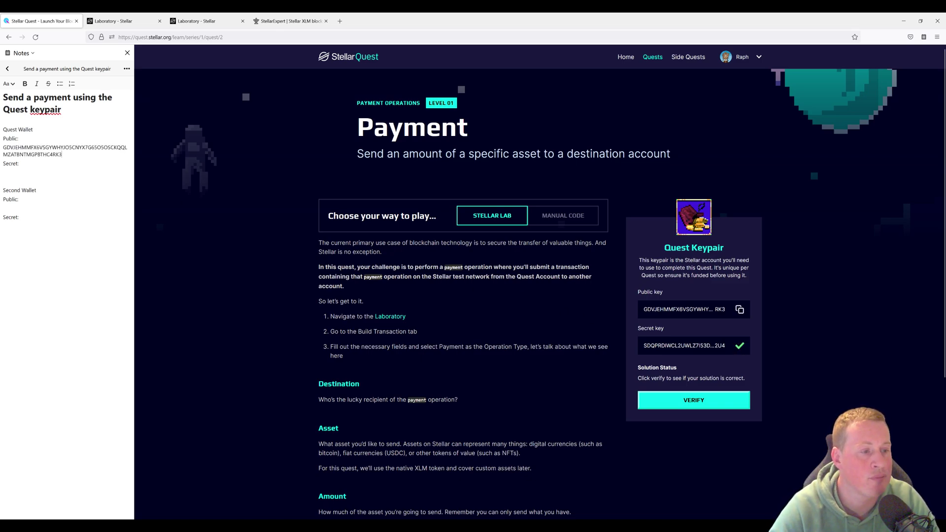
key("ctrl+v")
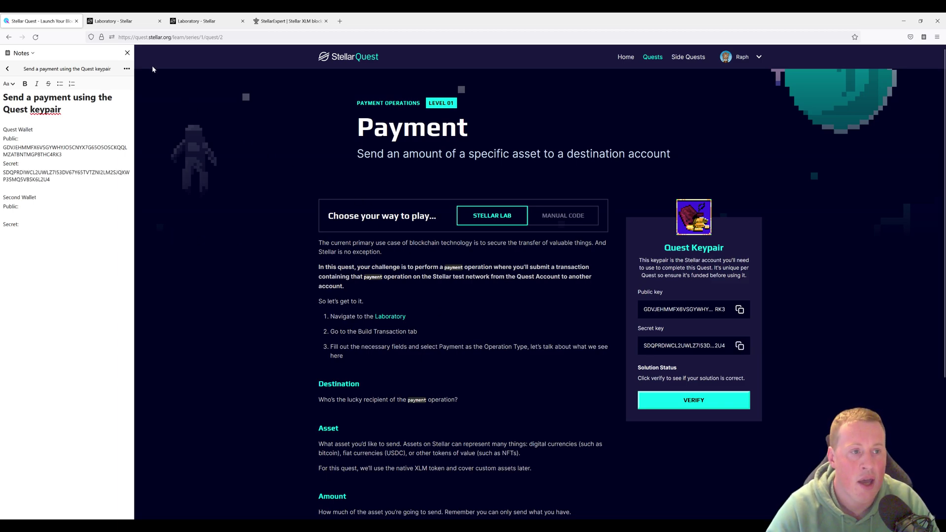
Switch to Stellar Laboratory, generate a new keypair and fund its public key with test network lumens through Friendbot
left_click(131, 22)
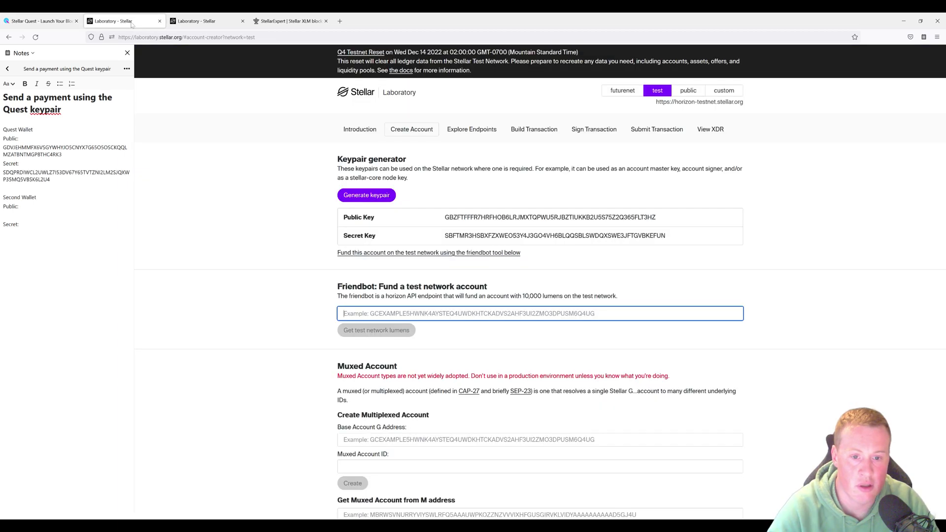
left_click(384, 197)
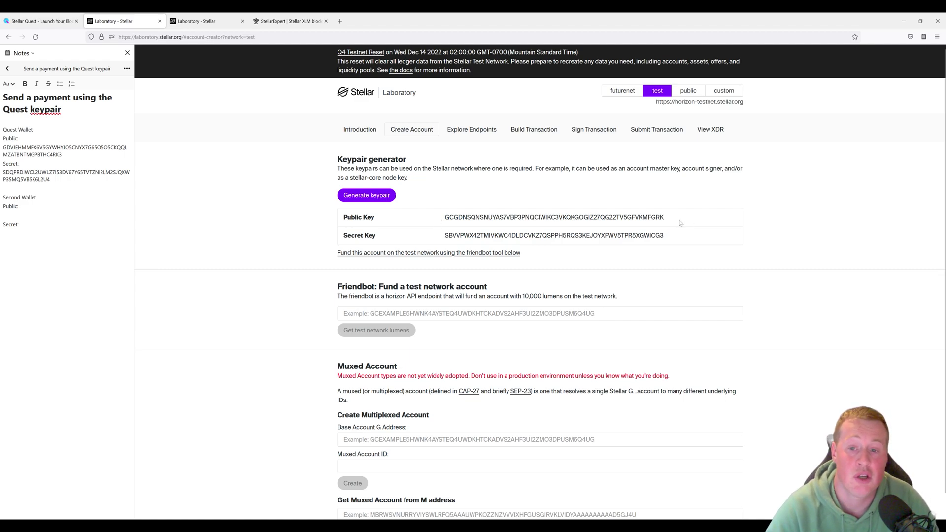
left_click_drag(676, 223, 443, 218)
left_click(429, 311)
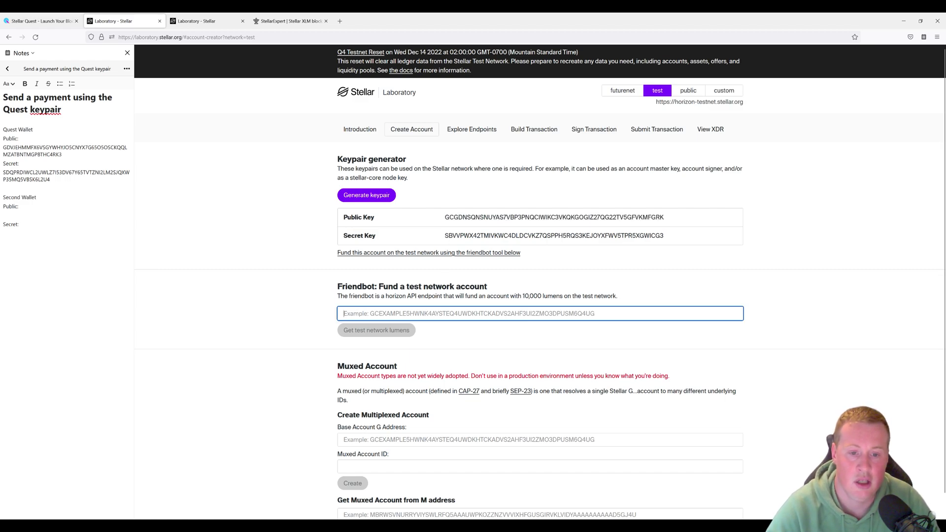
key("ctrl+v")
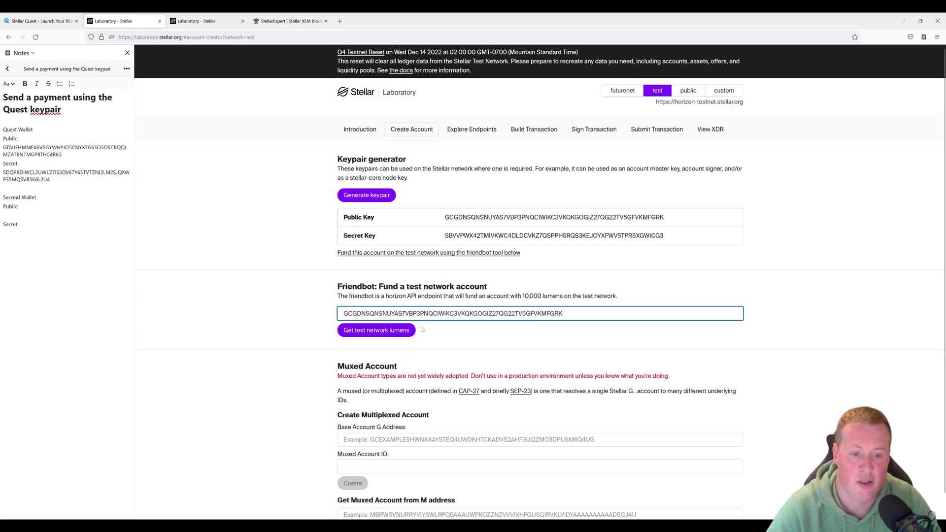
left_click(360, 334)
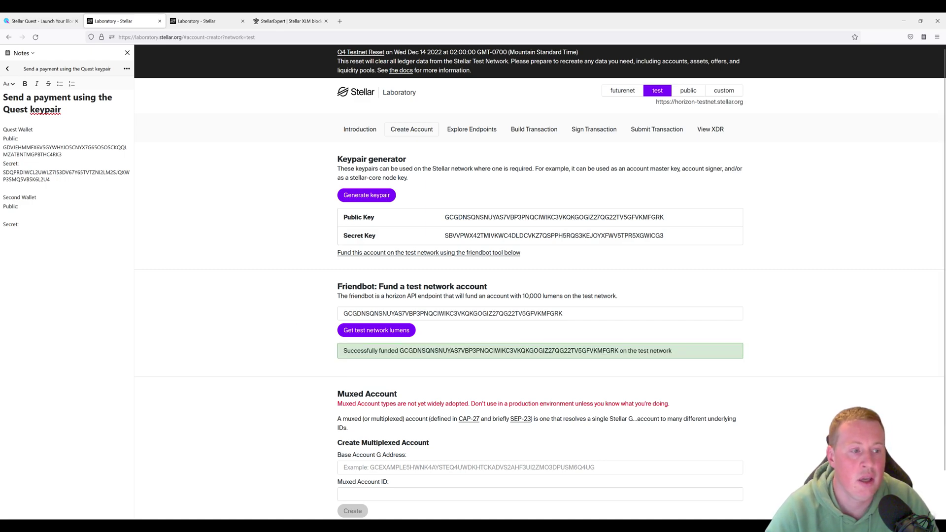
Copy the generated keypair's public key and secret key into the Second Wallet section of the note
key("ctrl+v")
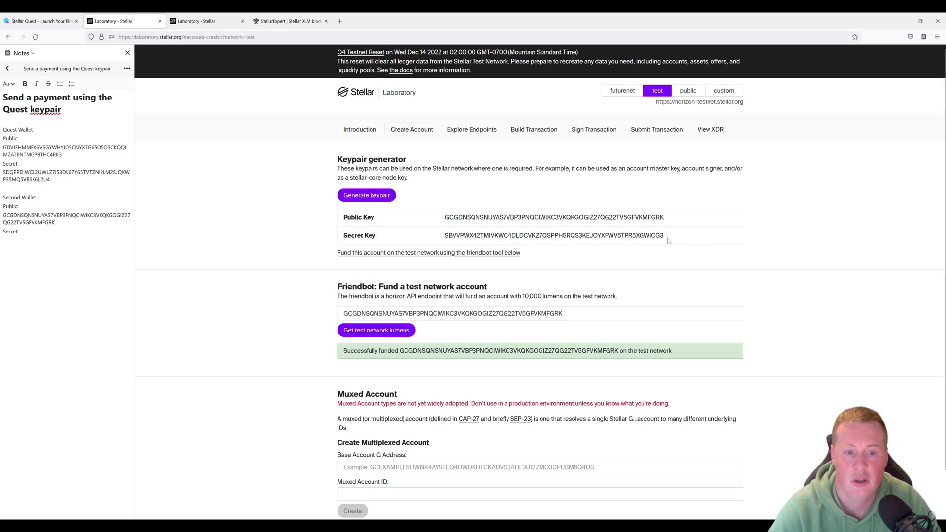
left_click_drag(666, 237, 437, 231)
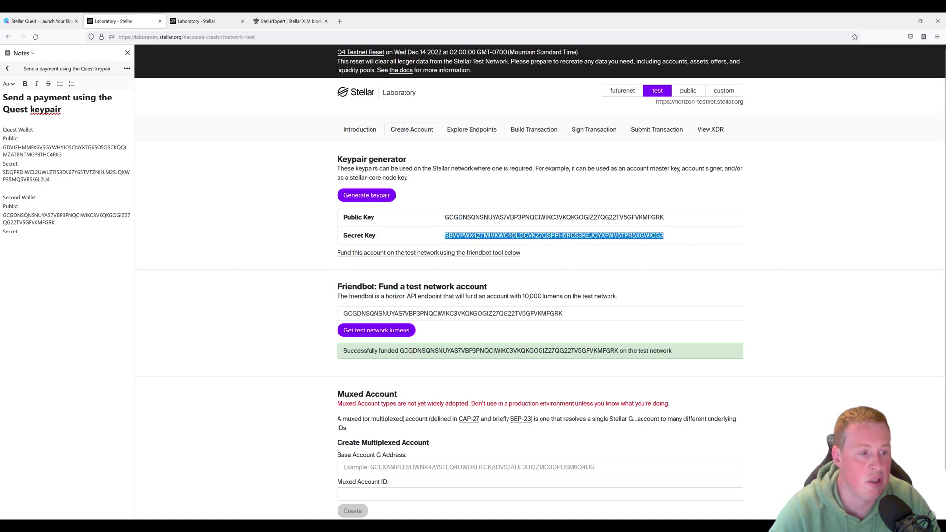
left_click(5, 240)
key("ctrl+v")
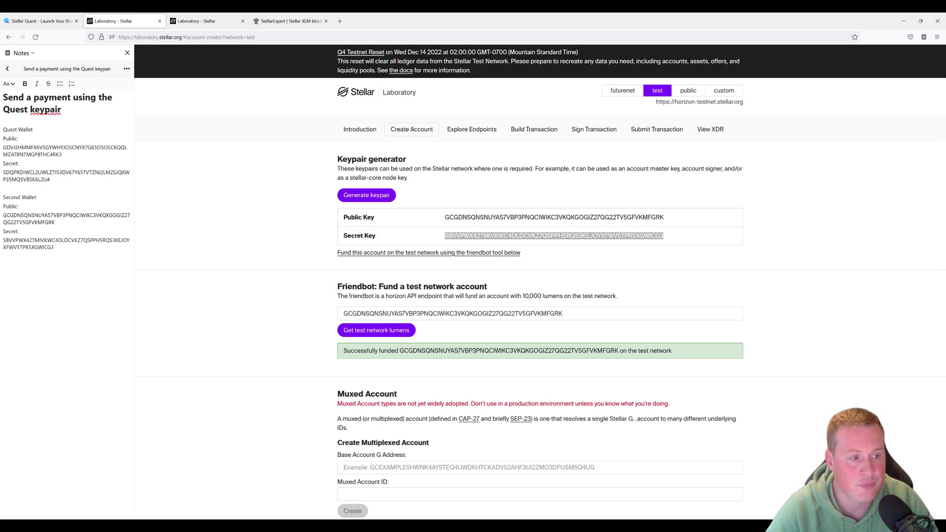
left_click(255, 232)
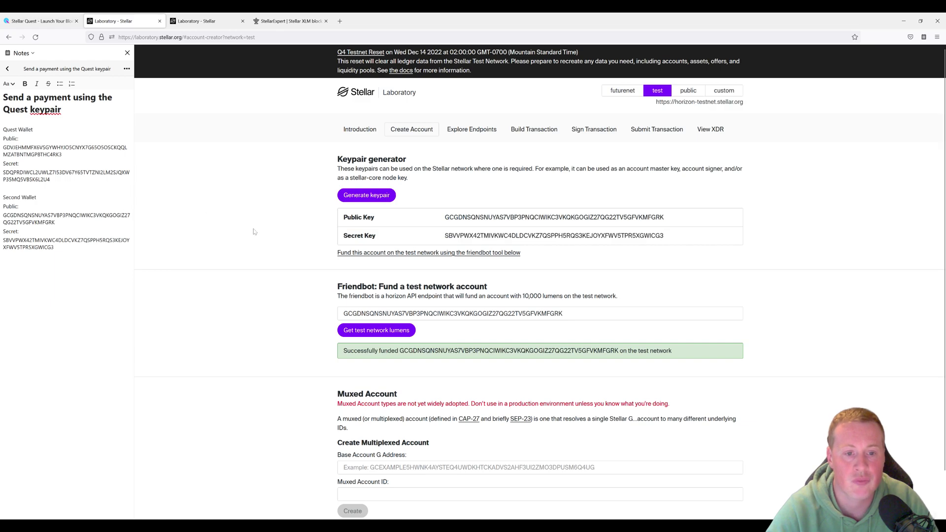
Start building a transaction with the Quest Wallet's public key as source account and fetch its next sequence number
left_click(544, 131)
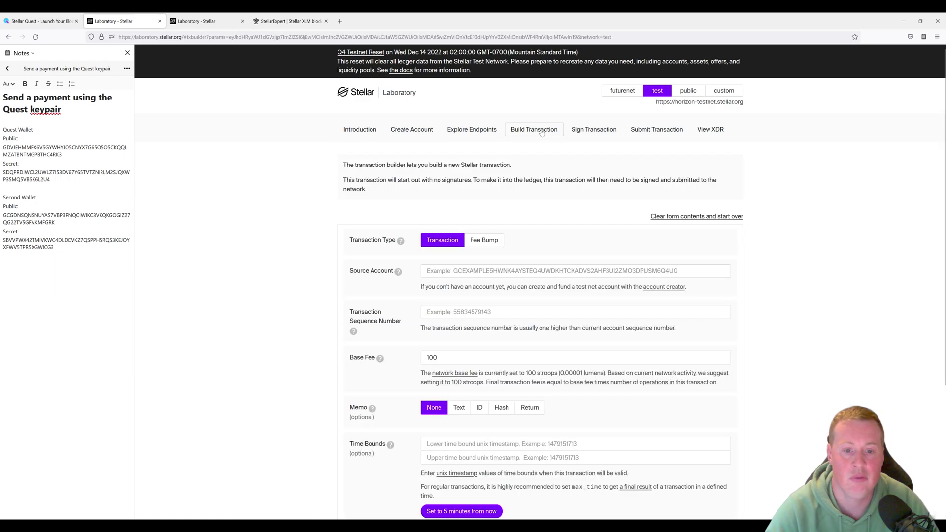
scroll(327, 320, "down", 1)
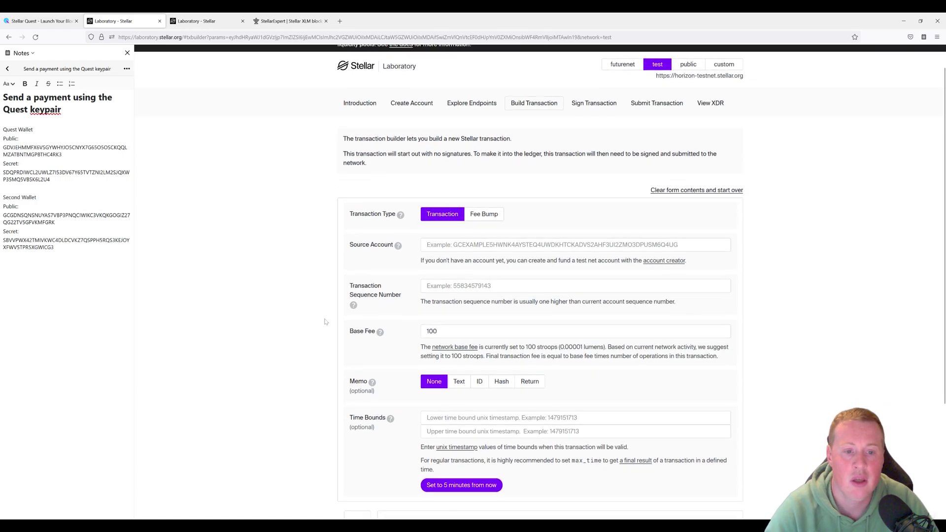
left_click_drag(3, 147, 54, 247)
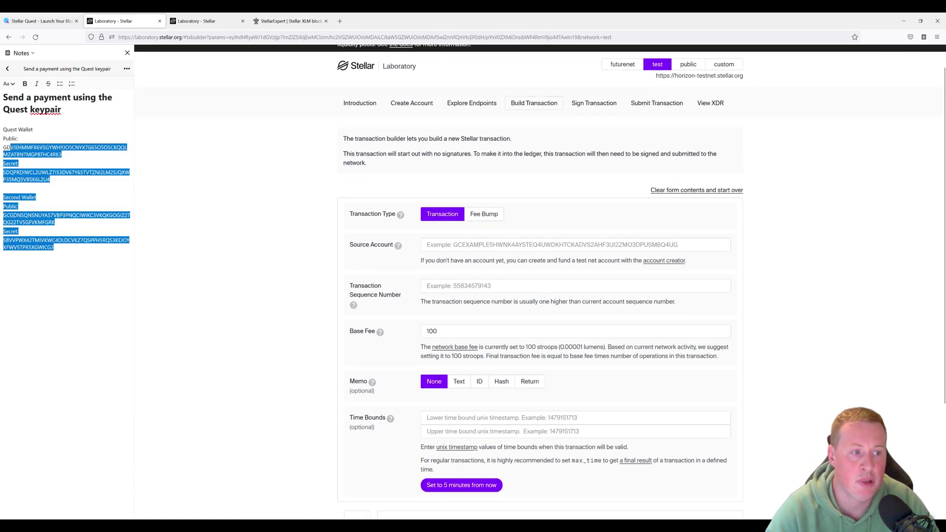
left_click(3, 147)
left_click_drag(4, 147, 62, 154)
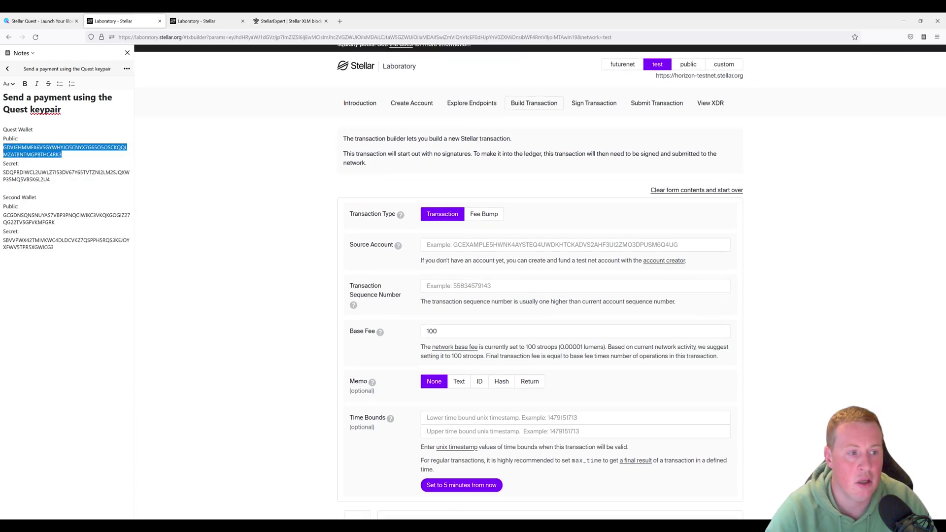
left_click(449, 245)
key("ctrl+v")
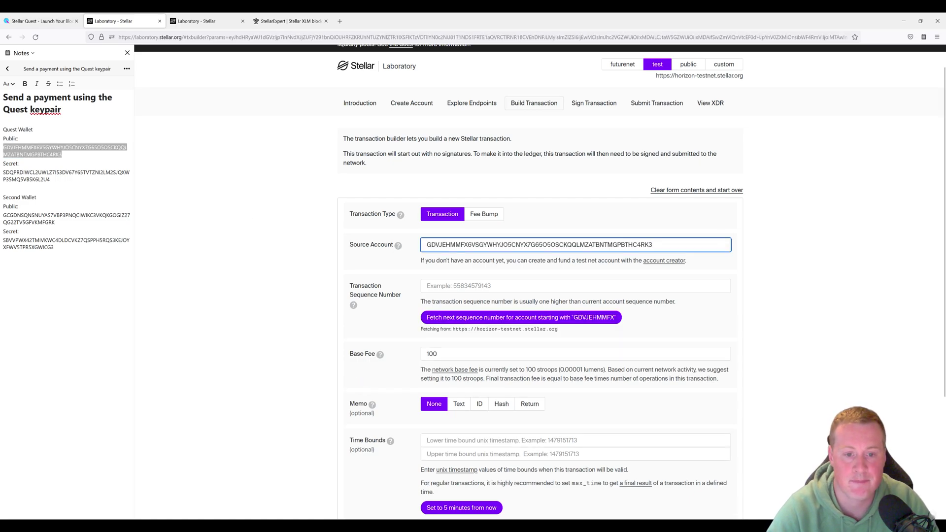
left_click(453, 321)
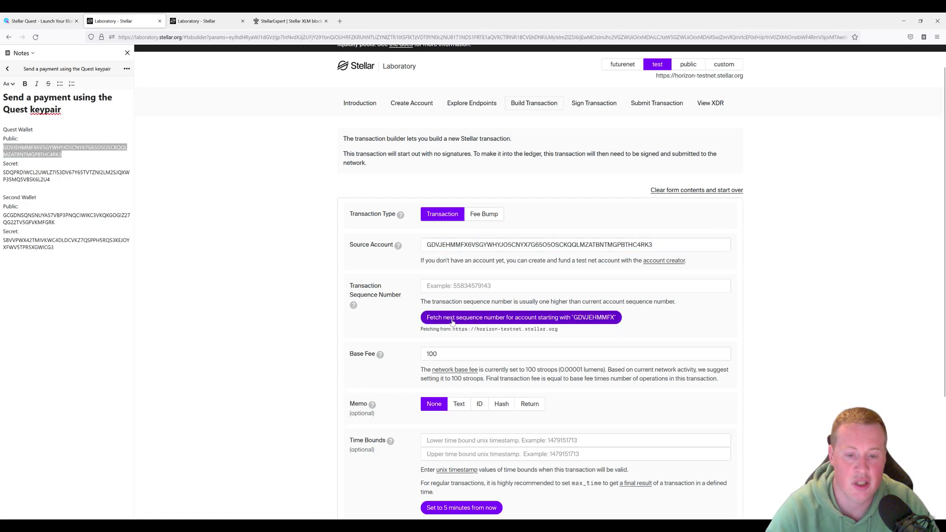
Set the transaction's first operation type to Payment
scroll(387, 340, "down", 2)
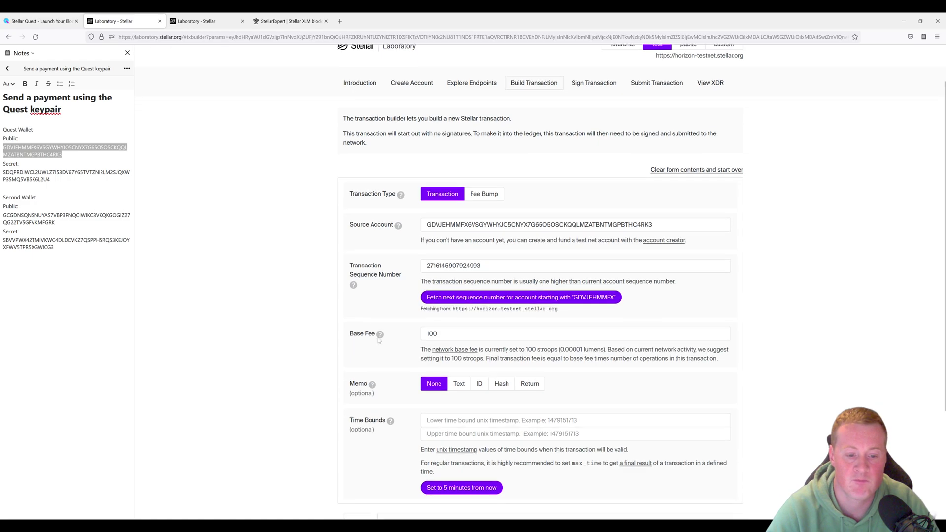
scroll(402, 334, "down", 2)
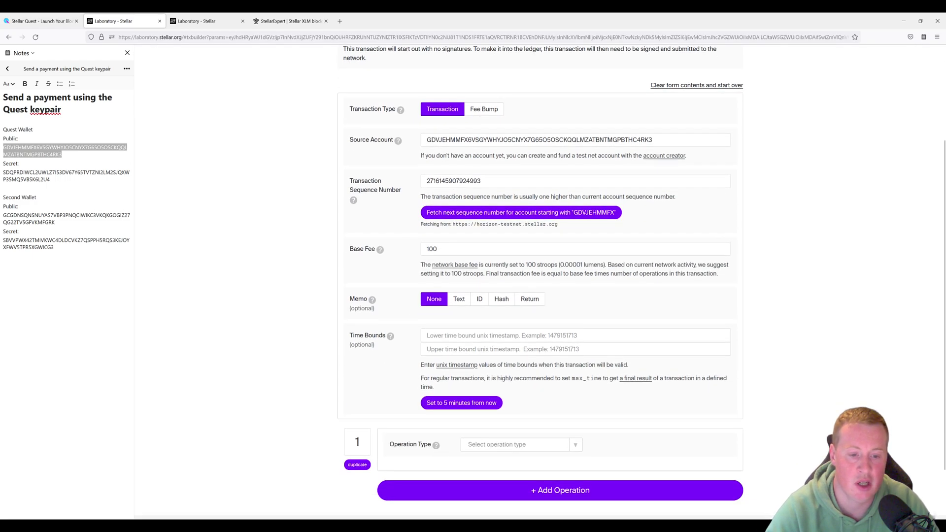
scroll(434, 417, "down", 2)
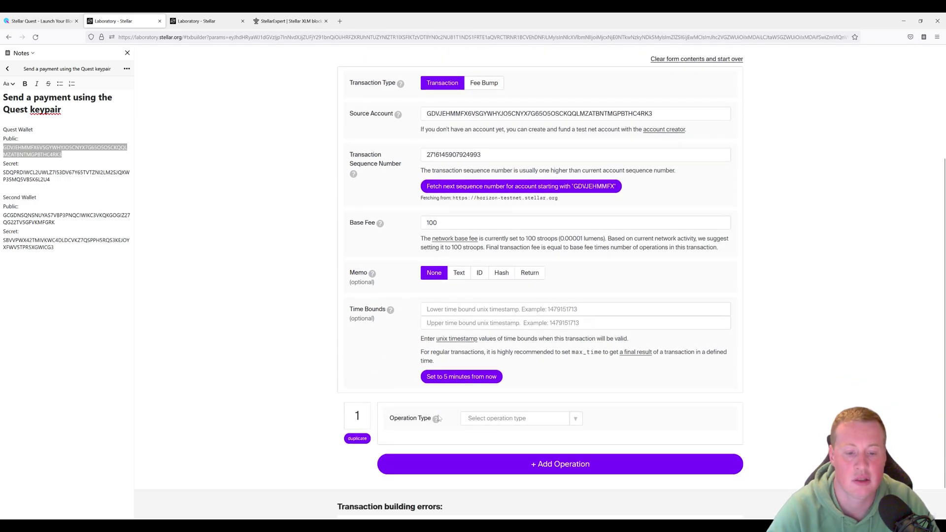
left_click(503, 397)
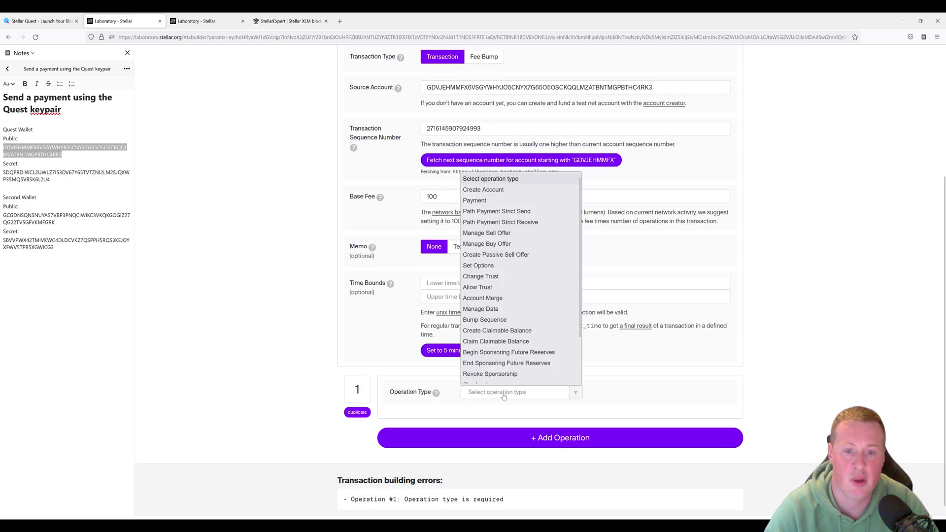
left_click(470, 191)
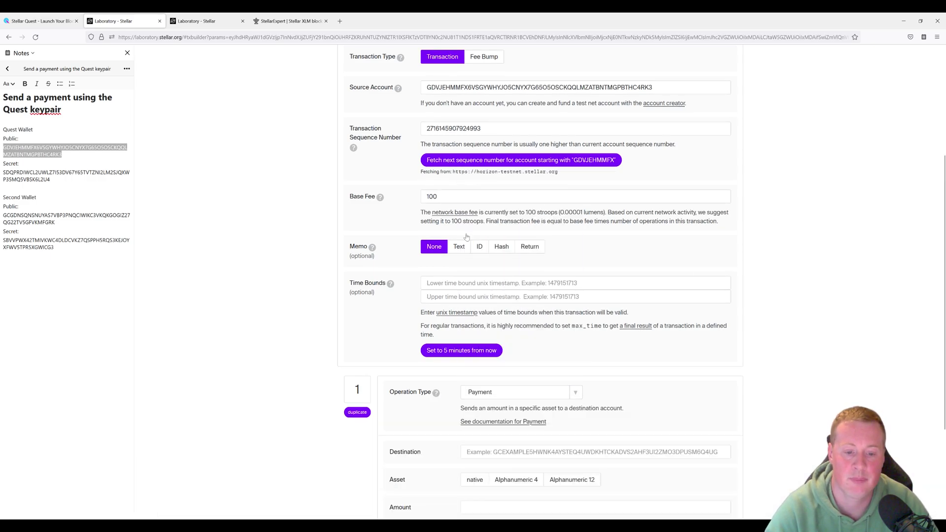
Set the payment's destination to the Second Wallet's public key from the note and its asset to native
scroll(358, 364, "down", 2)
left_click(503, 347)
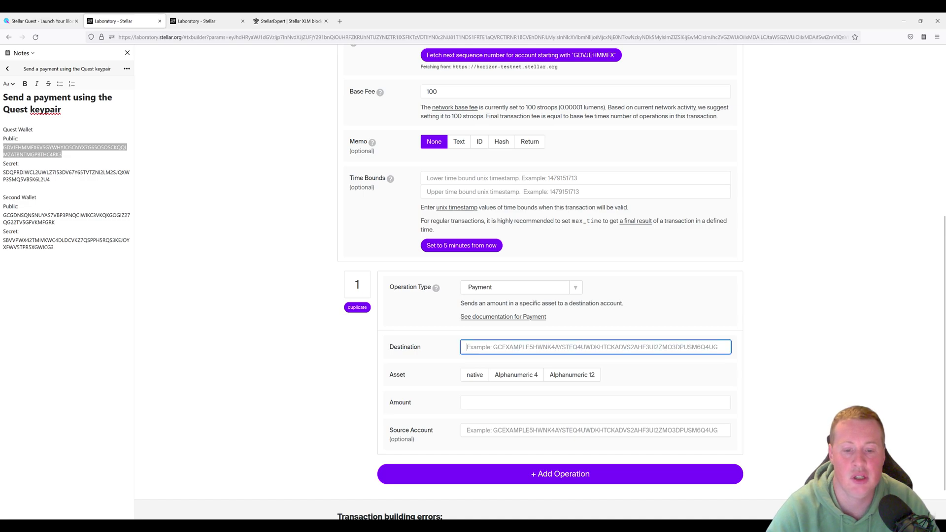
left_click(56, 223)
left_click_drag(56, 223, 3, 215)
key("ctrl+c")
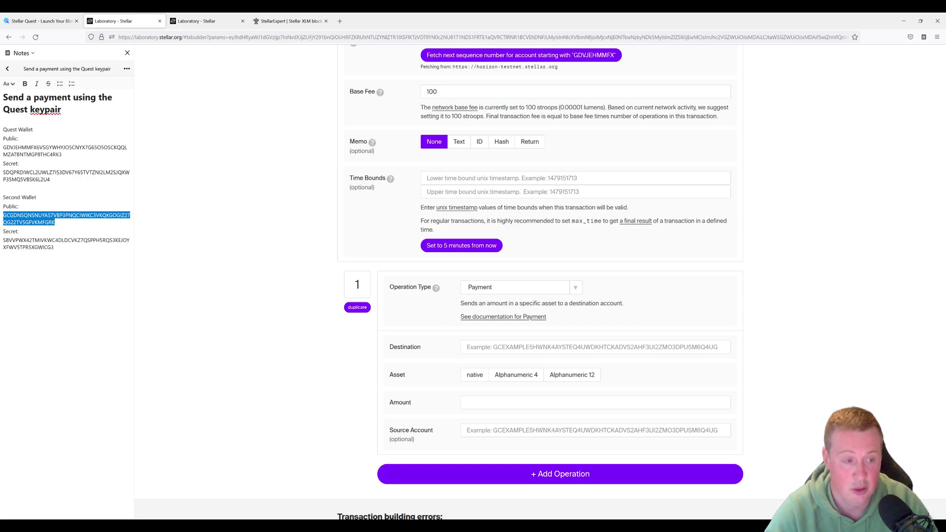
left_click(510, 343)
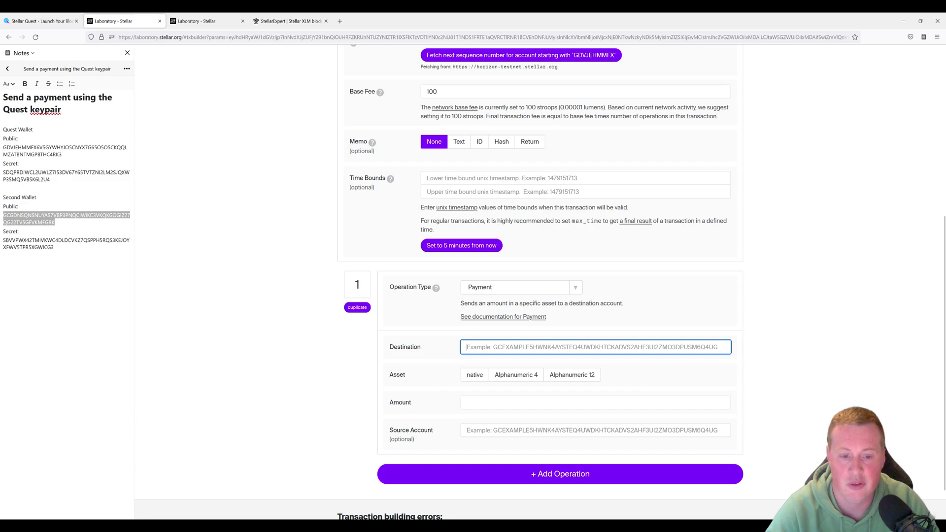
key("ctrl+v")
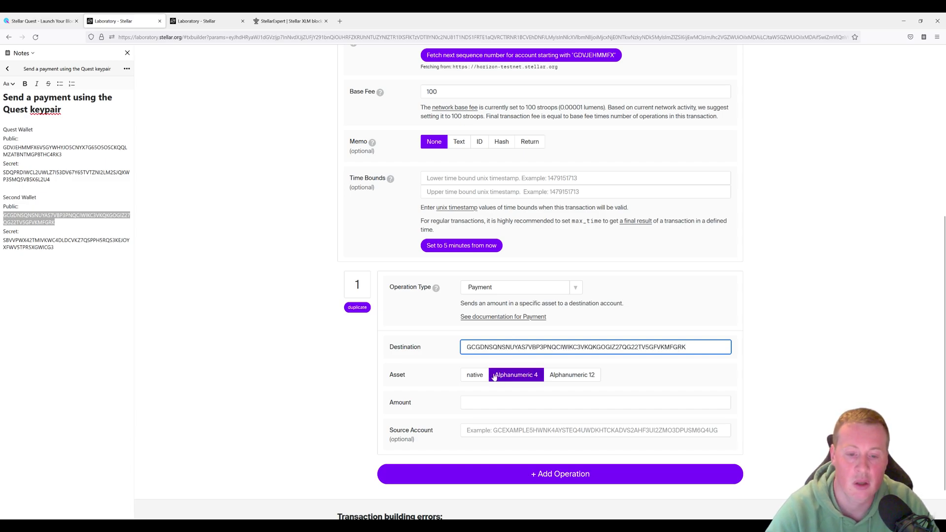
left_click(477, 378)
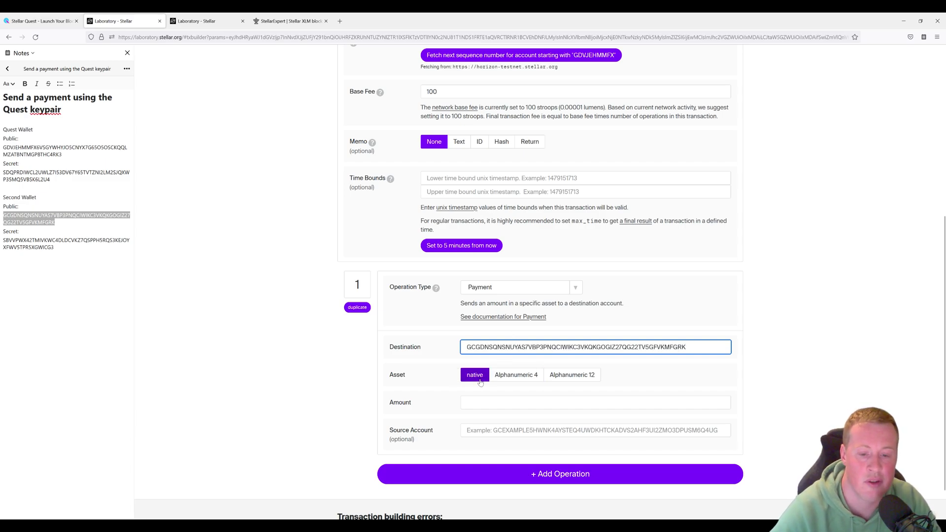
left_click(480, 381)
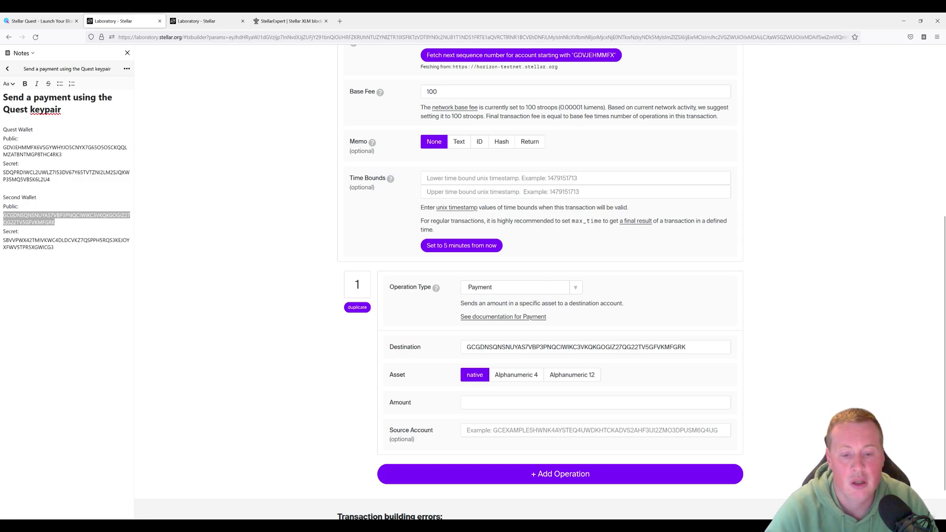
Check the quest's instructions for the payment fields and set the payment amount to 1000
left_click(477, 402)
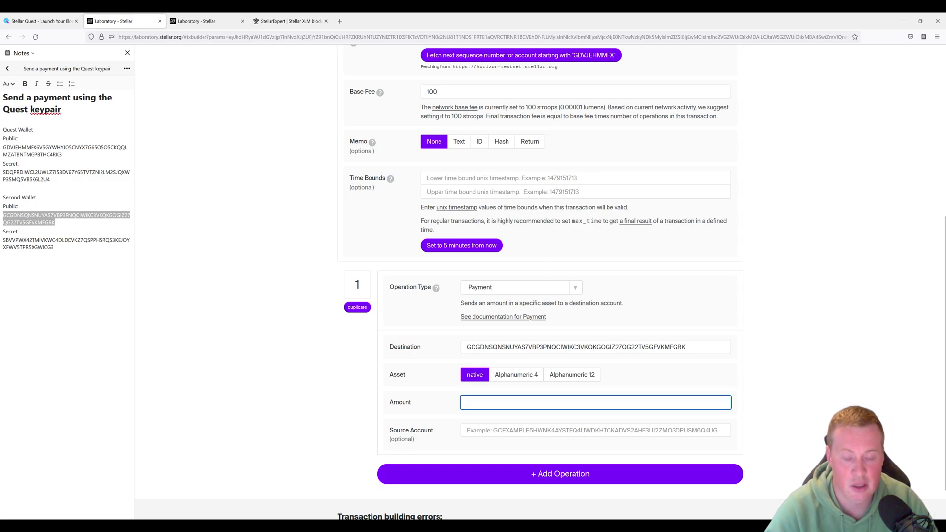
left_click(34, 21)
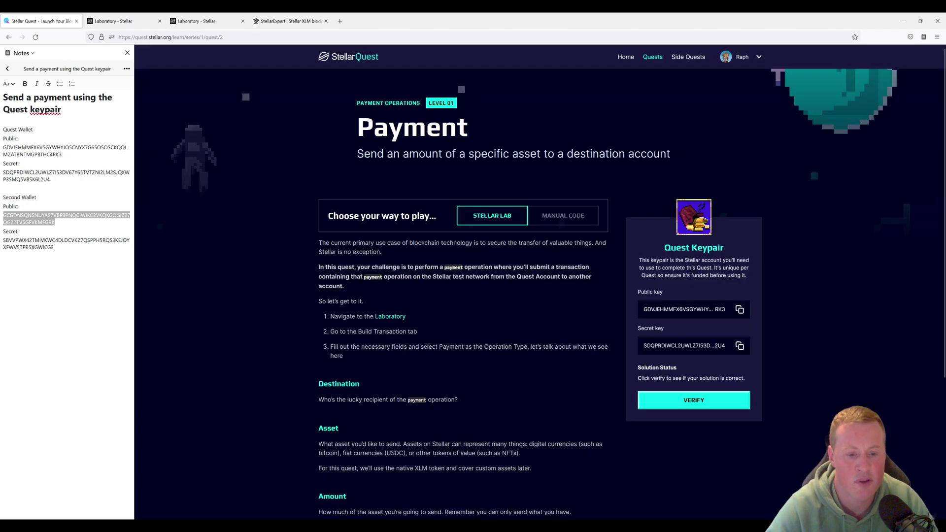
scroll(454, 444, "down", 6)
scroll(454, 443, "up", 3)
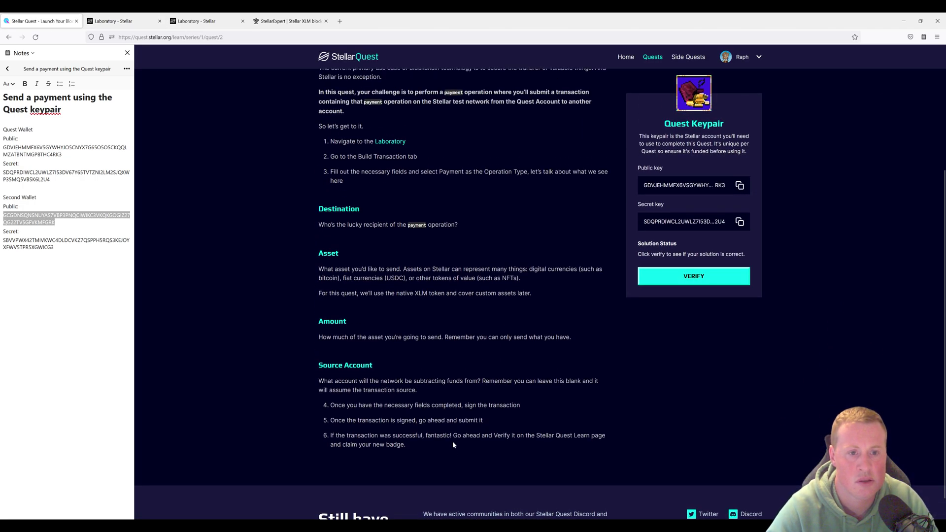
left_click_drag(335, 172, 464, 184)
left_click(467, 199)
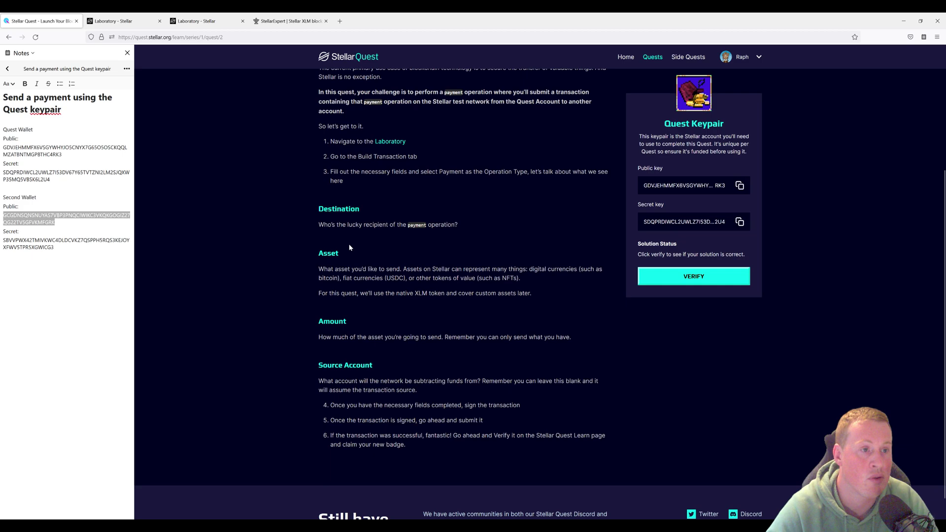
left_click(125, 22)
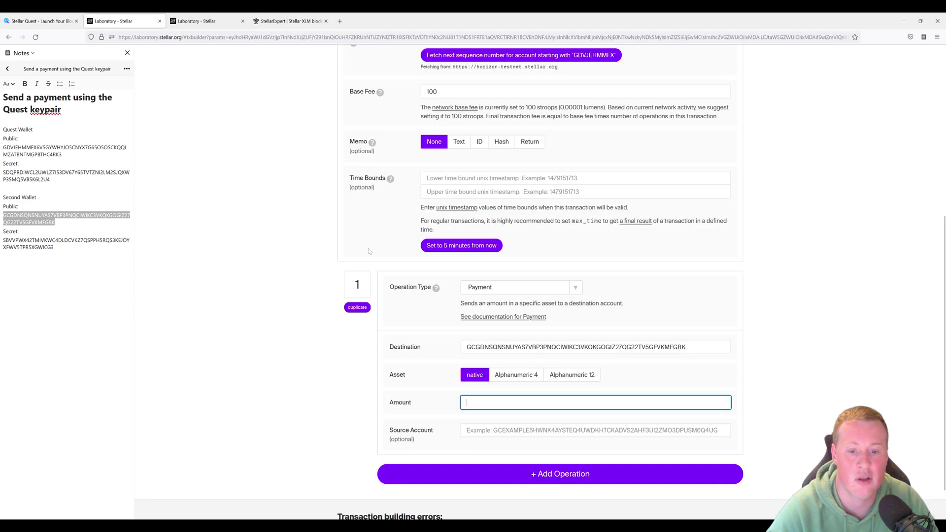
type("1'000")
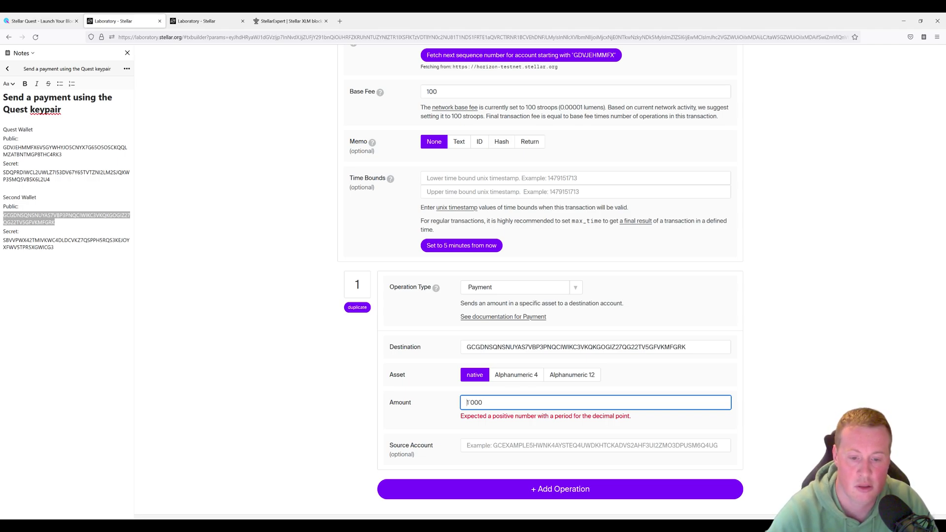
key("BackSpace")
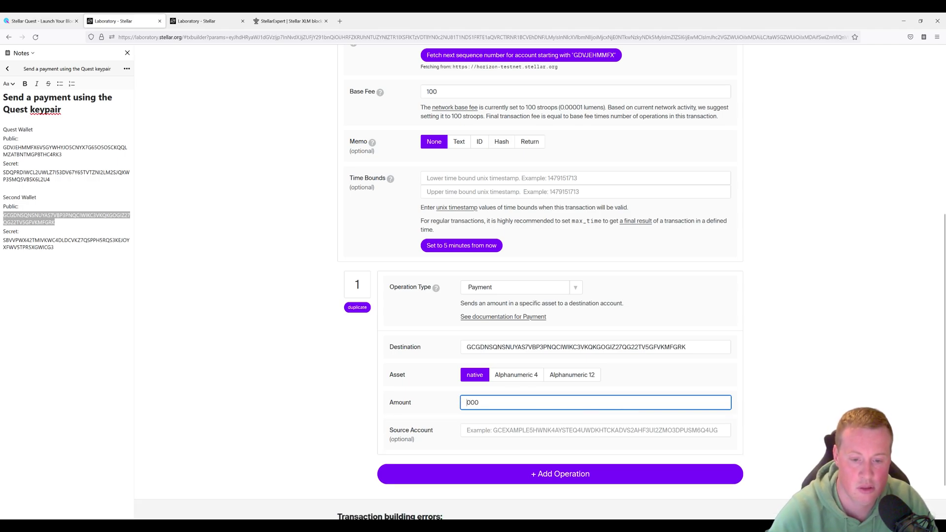
type("1")
left_click(440, 428)
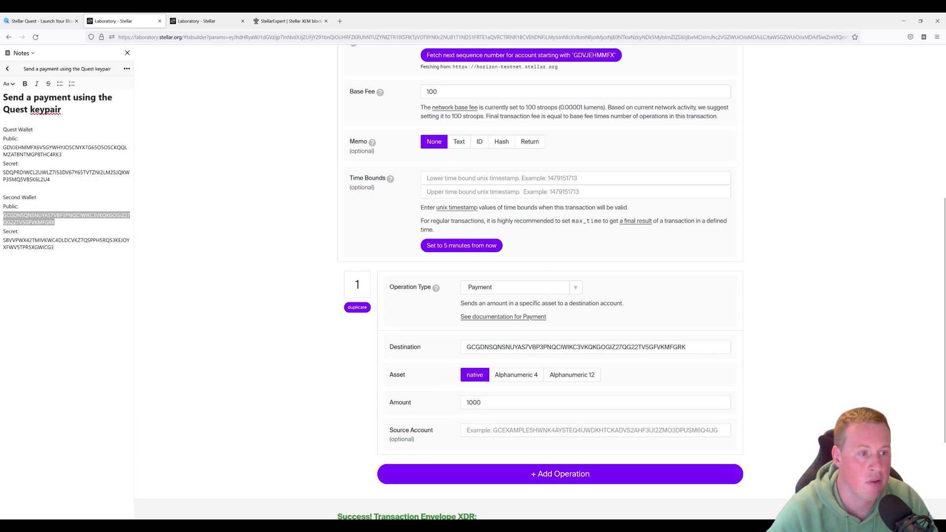
left_click_drag(63, 155, 3, 147)
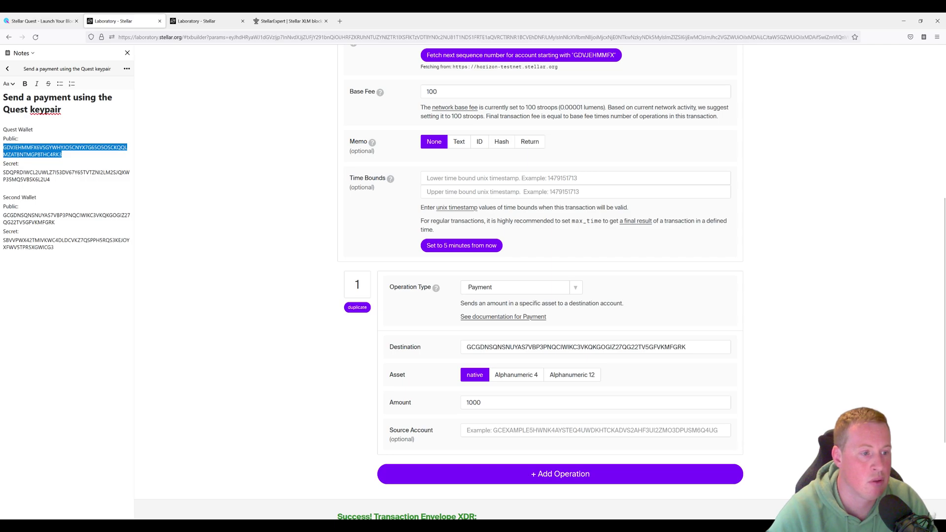
left_click_drag(56, 223, 2, 215)
left_click(339, 407)
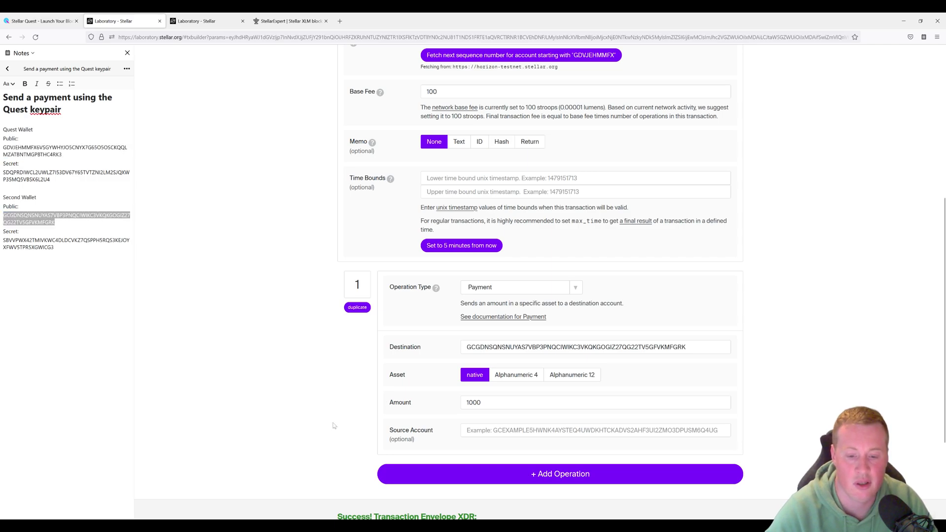
Open the built payment transaction in the Transaction Signer
scroll(329, 436, "down", 3)
scroll(329, 436, "down", 1)
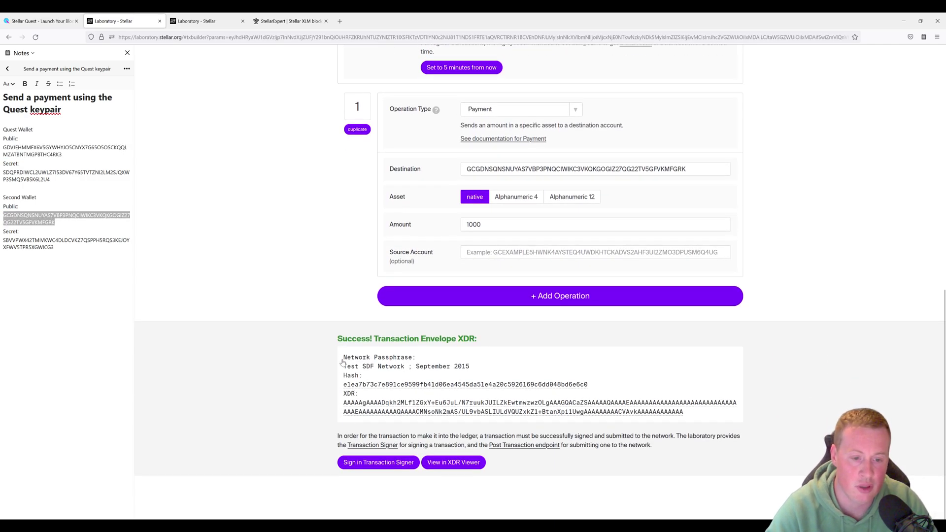
left_click(367, 466)
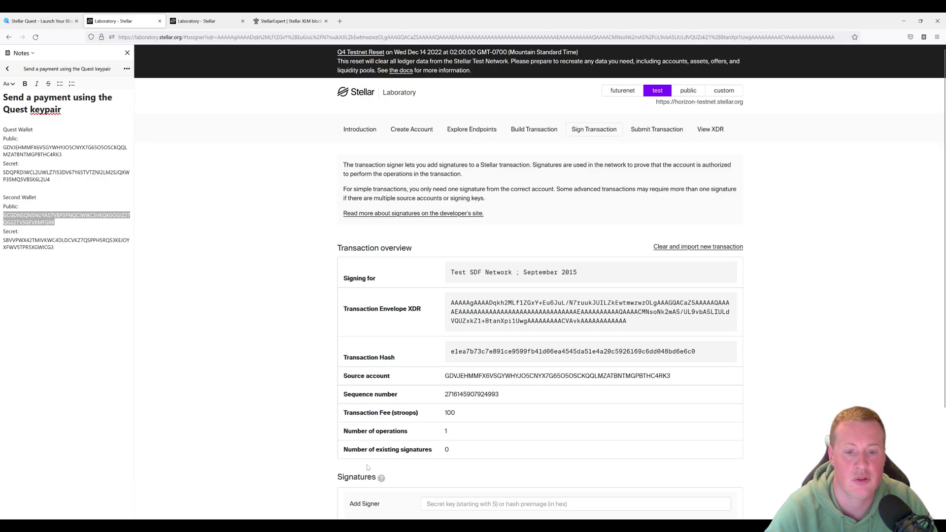
Sign the transaction by adding the Quest Wallet's secret key from the note as signer
scroll(371, 453, "down", 3)
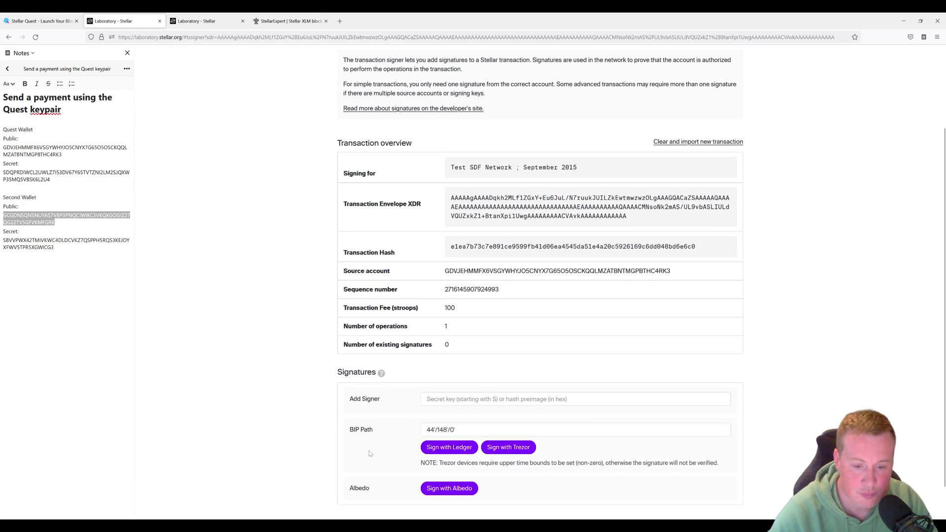
scroll(370, 453, "down", 2)
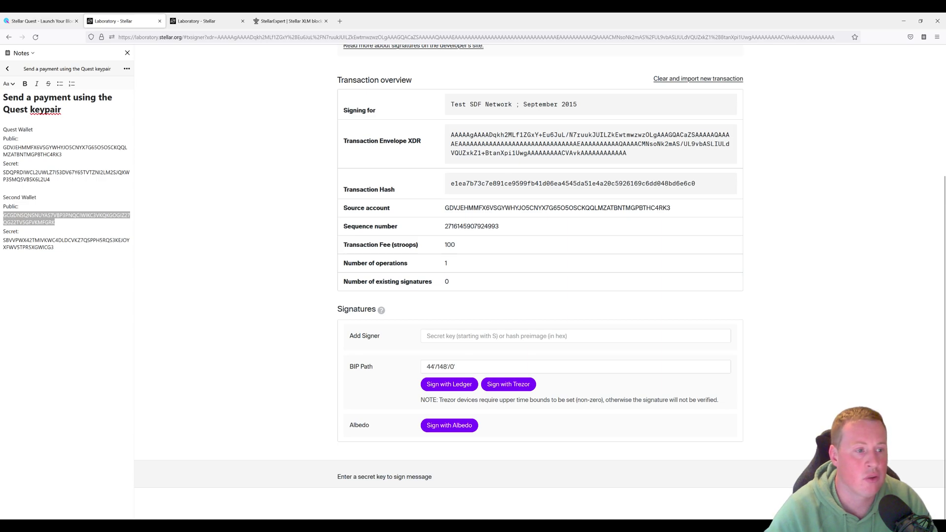
left_click_drag(51, 180, 2, 173)
key("ctrl+c")
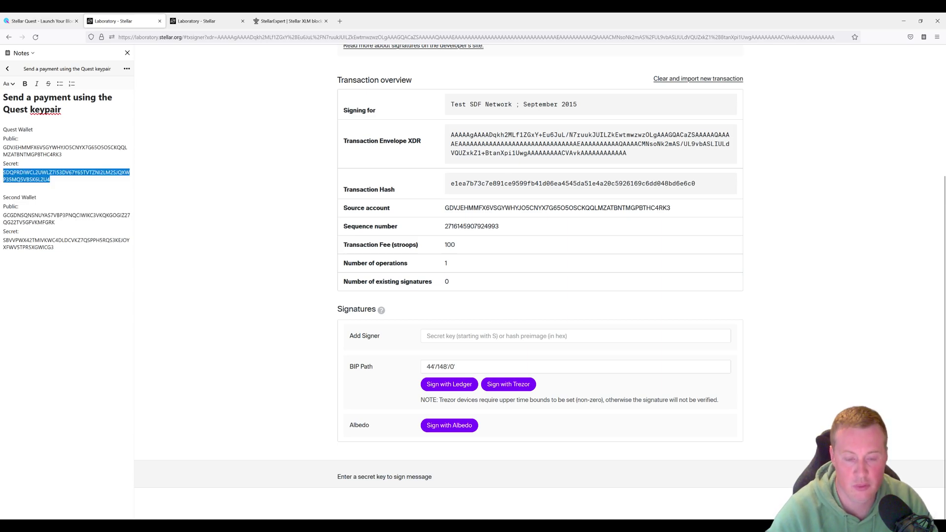
left_click(434, 336)
key("ctrl+v")
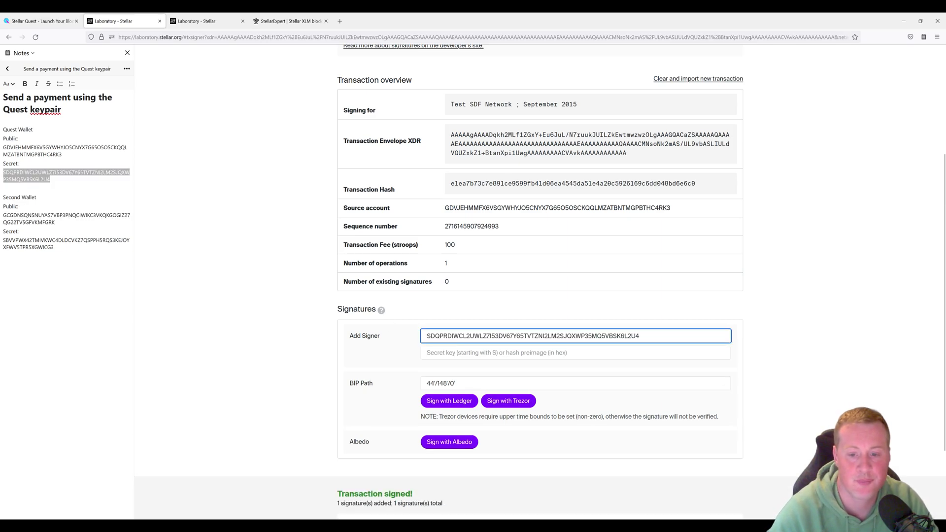
left_click(297, 377)
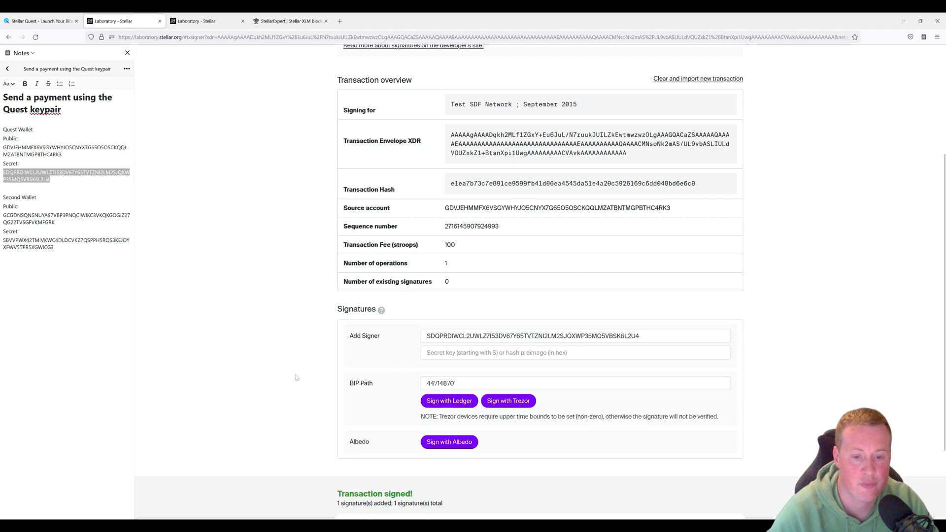
Send the signed transaction to the Transaction Submitter, submit it to the test network and review the submission result
scroll(393, 371, "down", 3)
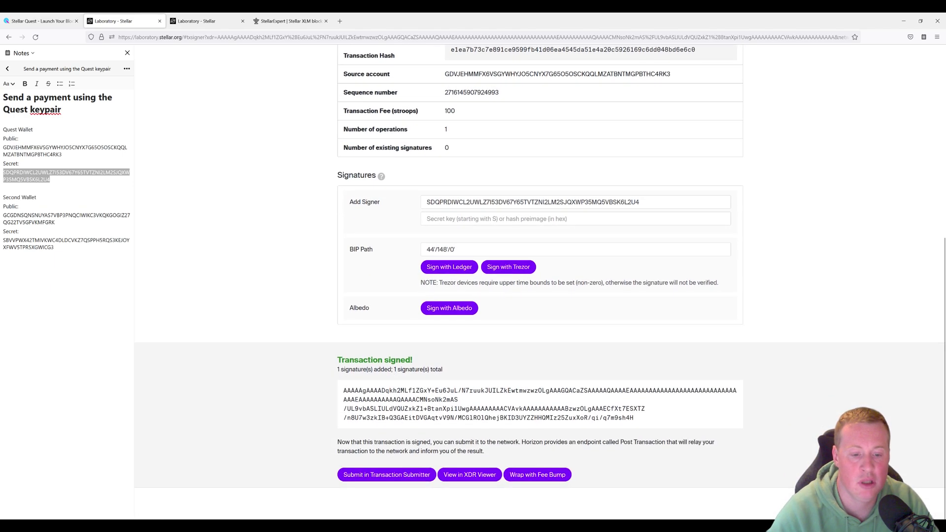
left_click(365, 476)
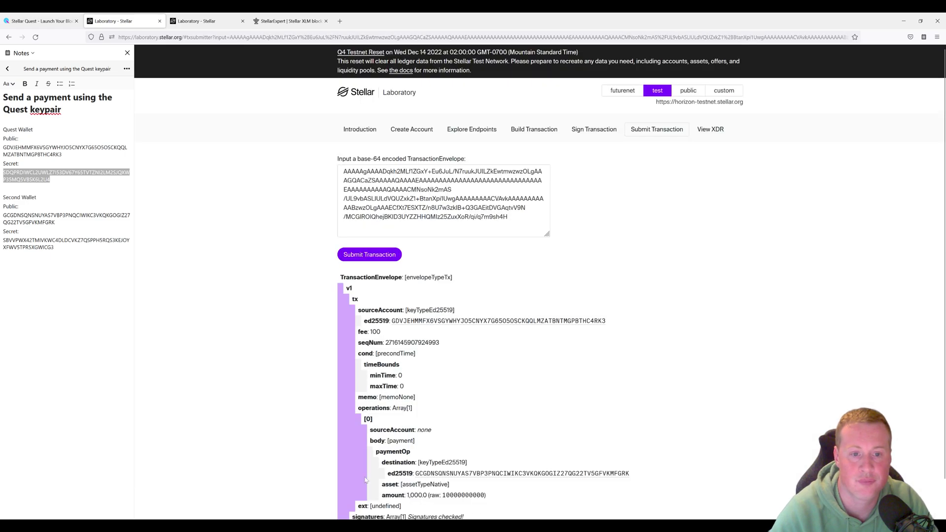
left_click(375, 253)
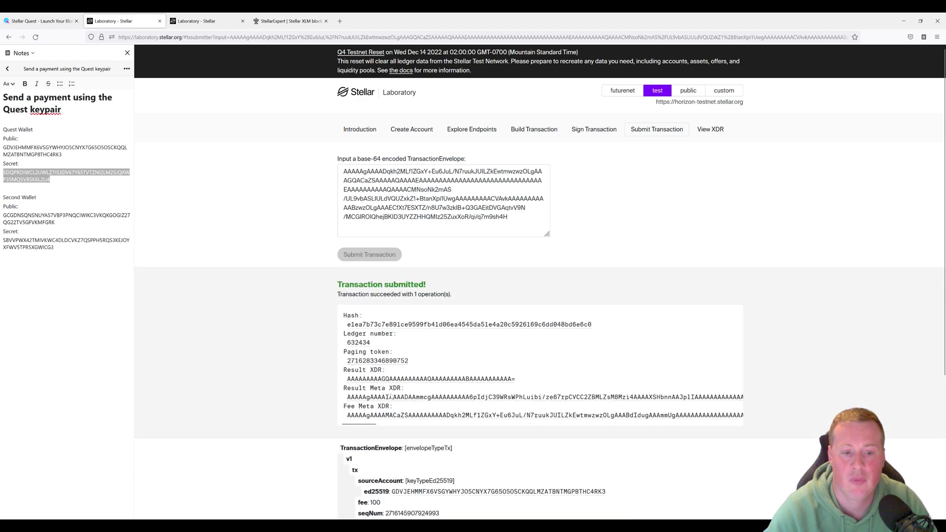
scroll(404, 390, "down", 2)
scroll(409, 387, "up", 2)
scroll(417, 382, "down", 1)
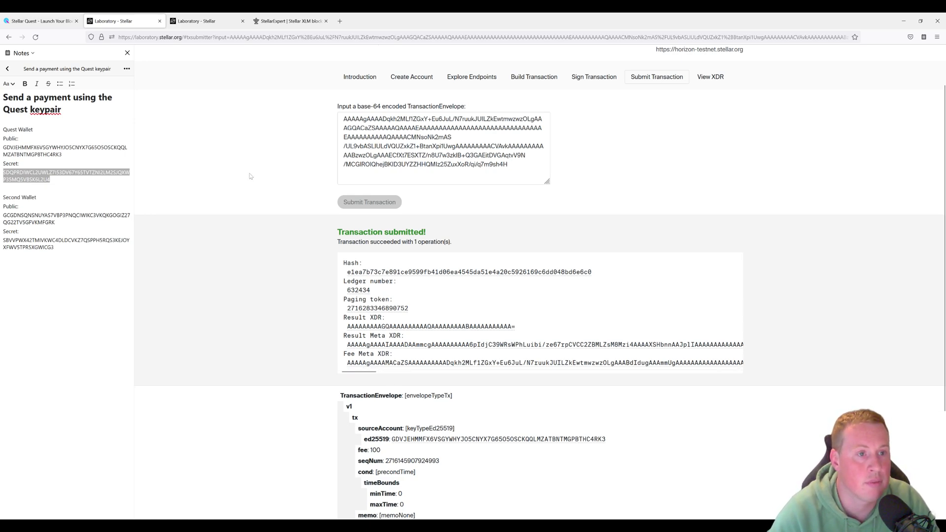
Look up the Second Wallet's public key on StellarExpert's testnet explorer and examine the incoming XLM transfer
left_click(38, 197)
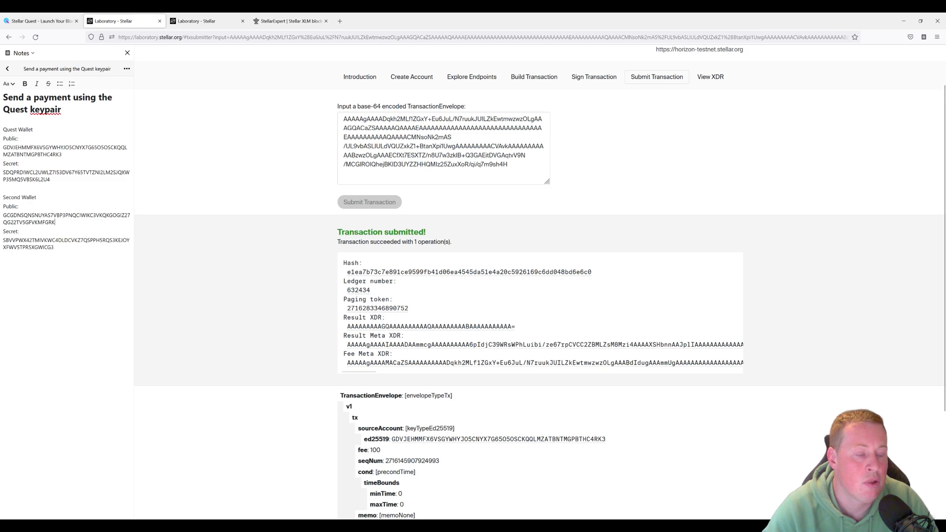
left_click_drag(55, 223, 3, 215)
key("ctrl+c")
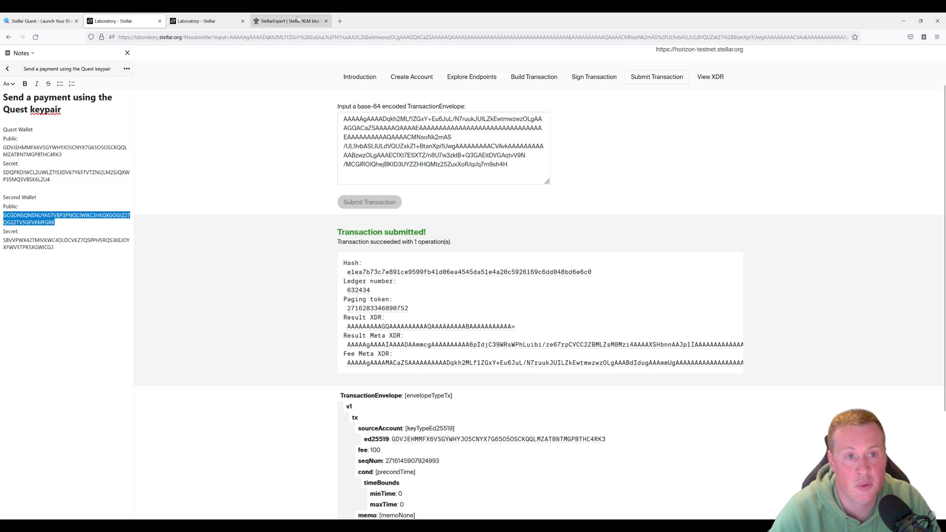
left_click(298, 20)
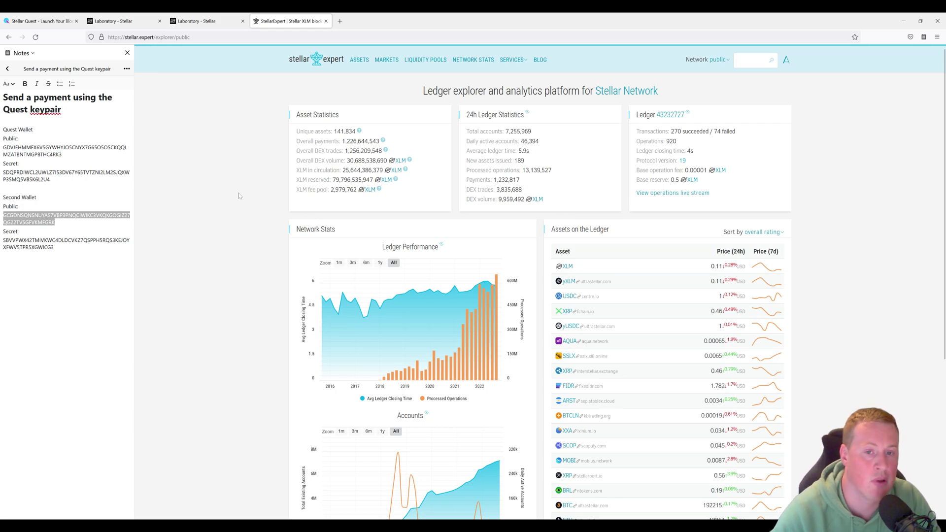
left_click(717, 60)
left_click(723, 88)
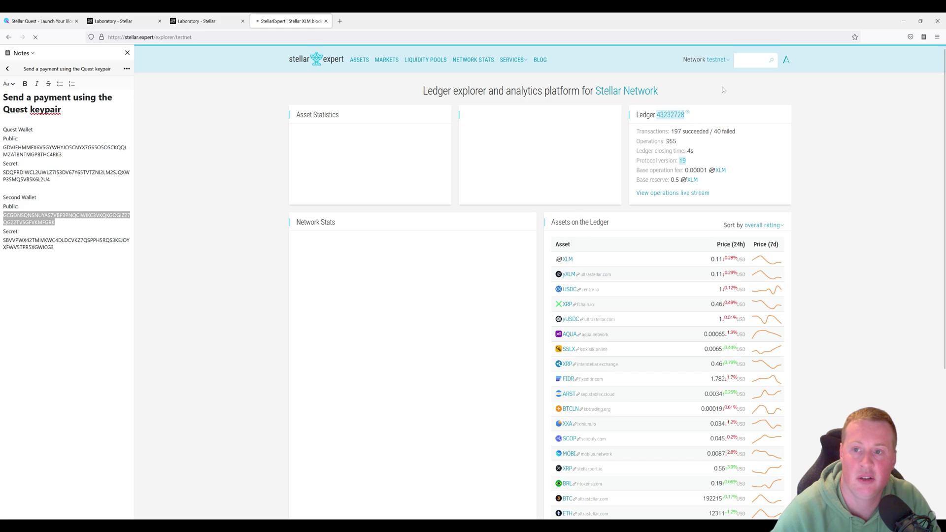
key("ctrl+v")
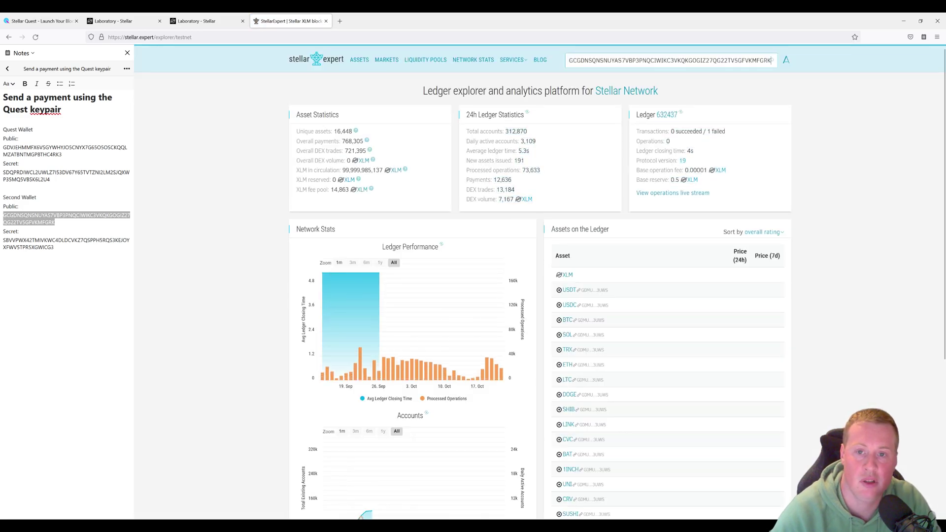
key("Return")
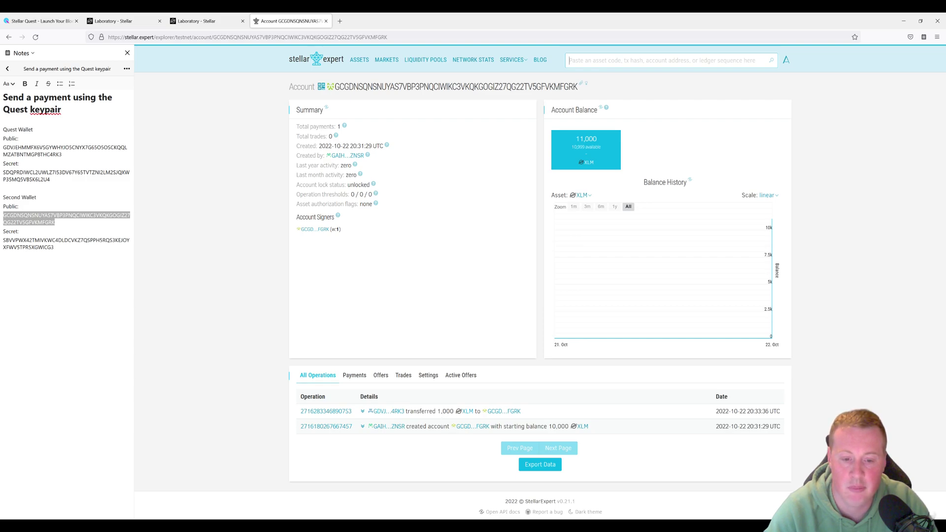
left_click_drag(438, 411, 454, 411)
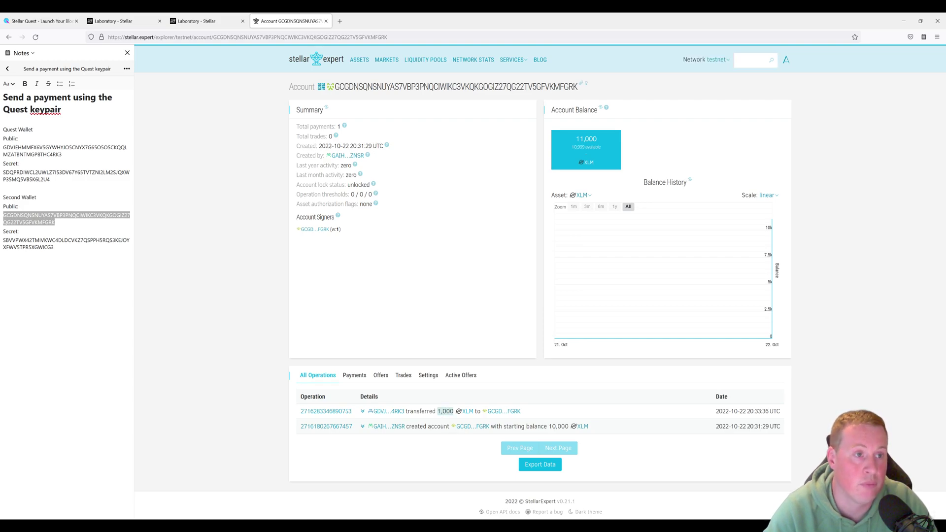
Switch back to the Stellar Quest Payment page and verify the quest solution
left_click(36, 22)
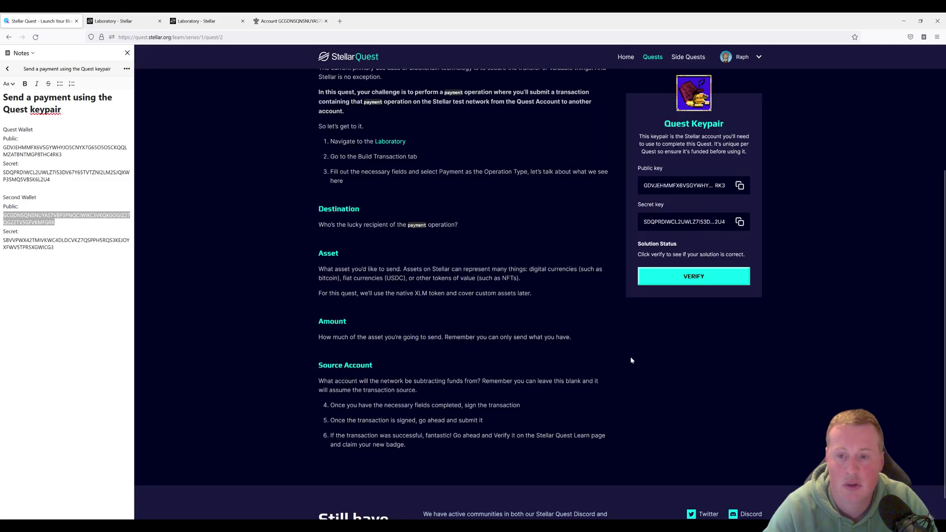
scroll(631, 357, "up", 1)
left_click(689, 282)
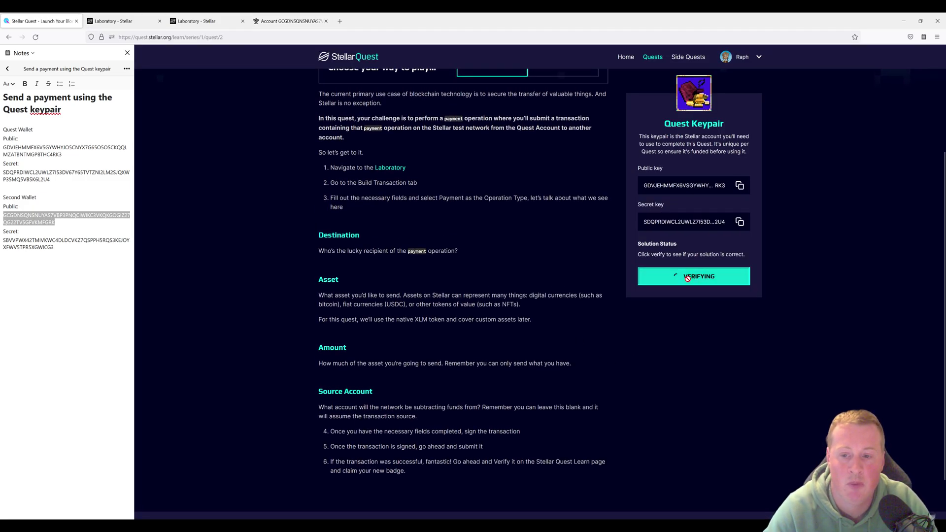